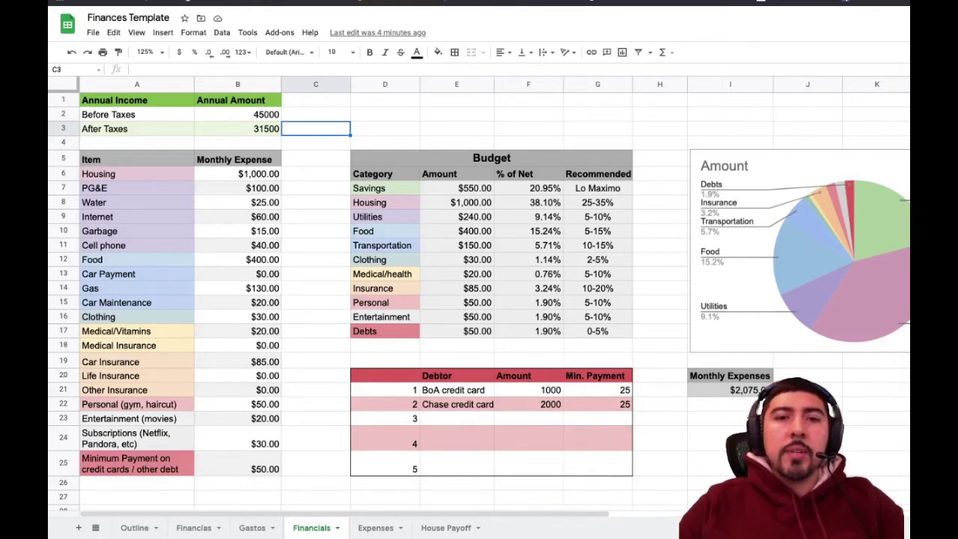
Show the Expenses sheet with example Food, Gas, Clothes, Meds/Vitamins and Personal amounts.
click(376, 526)
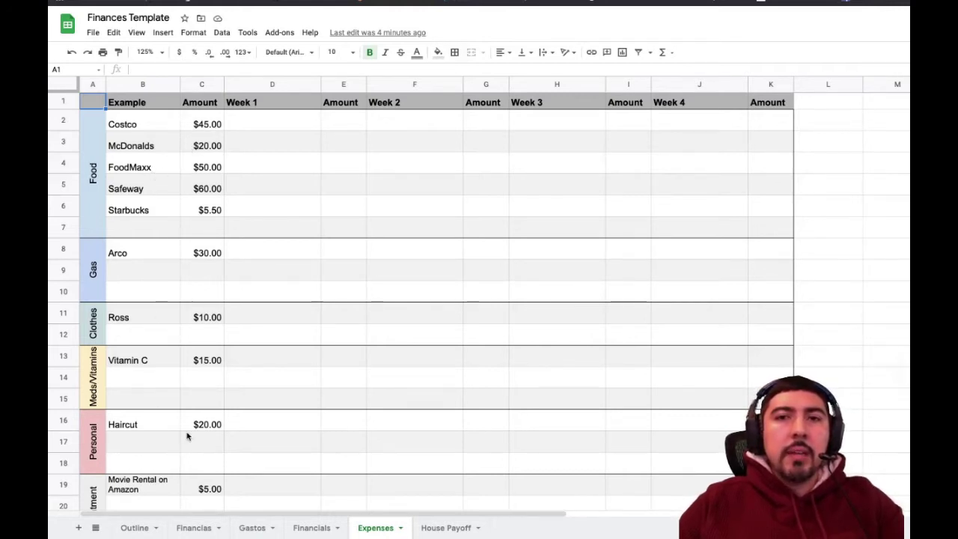
scroll(186, 436, down, 3)
scroll(187, 436, up, 3)
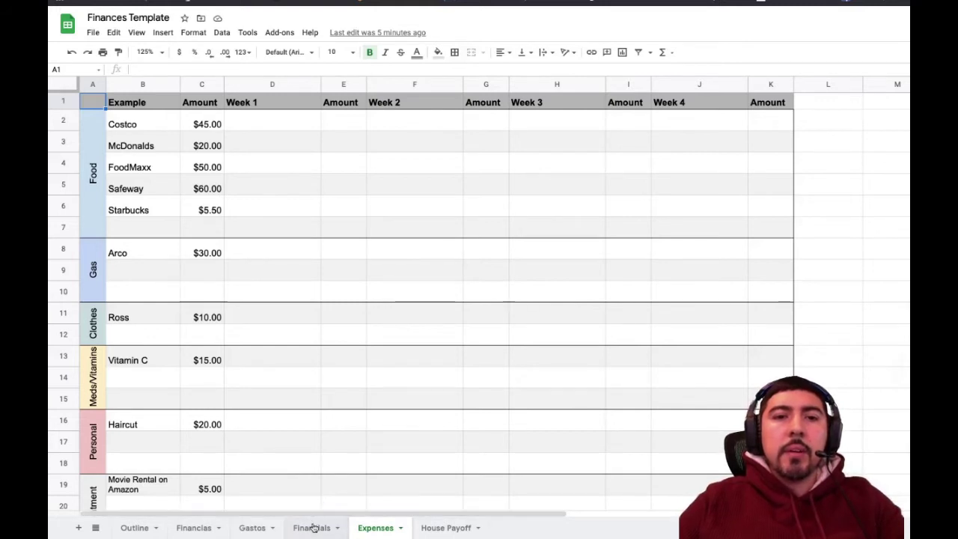
On the Financials sheet, check the Cell phone, Garbage and PG&E ($100.00) monthly expenses.
click(313, 528)
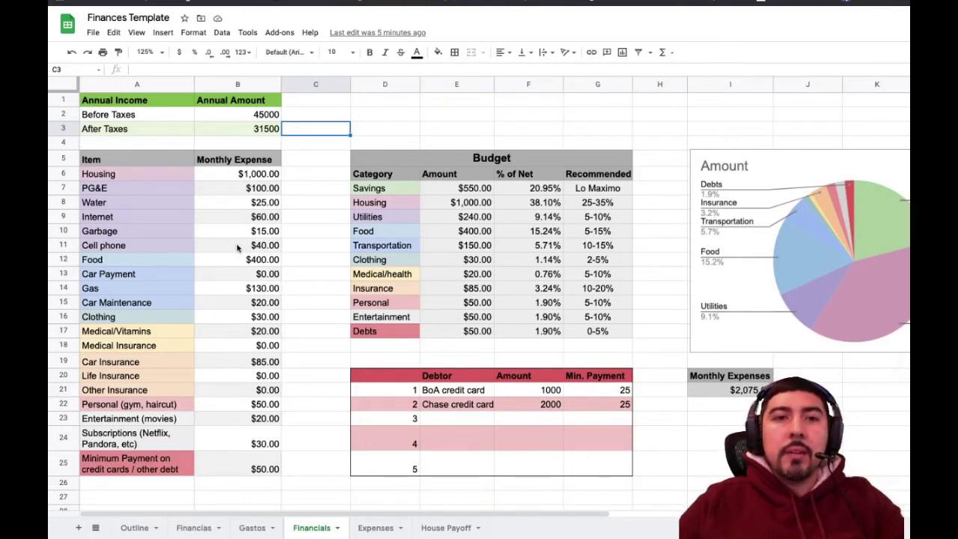
click(237, 247)
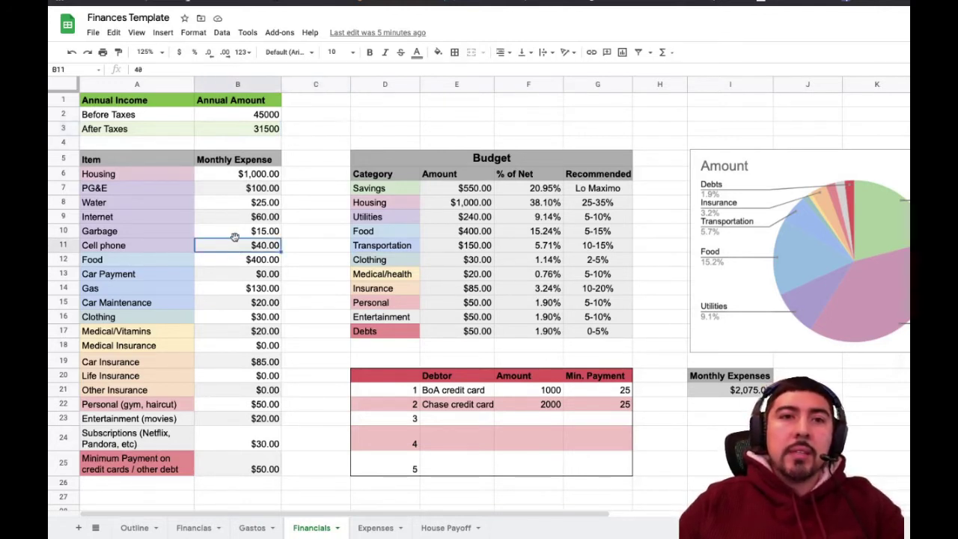
click(229, 233)
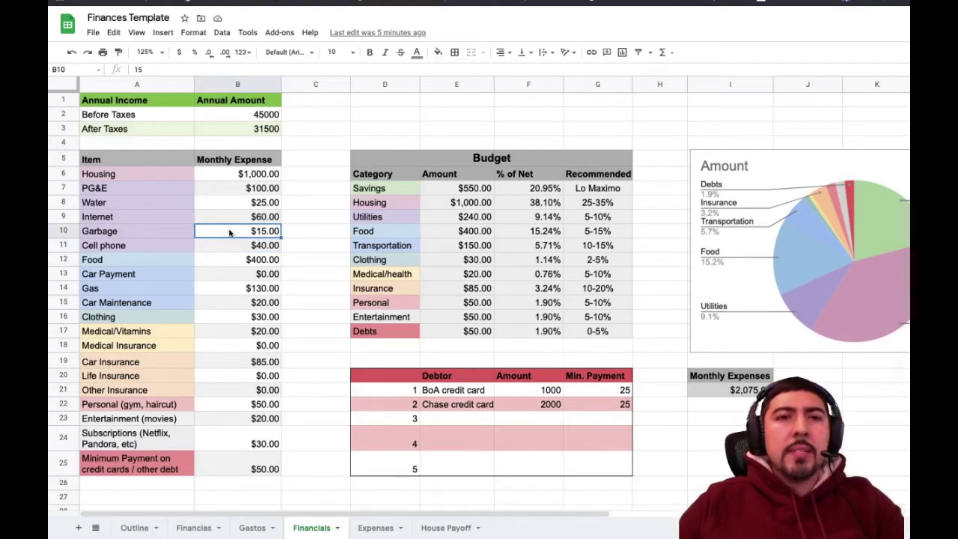
click(234, 190)
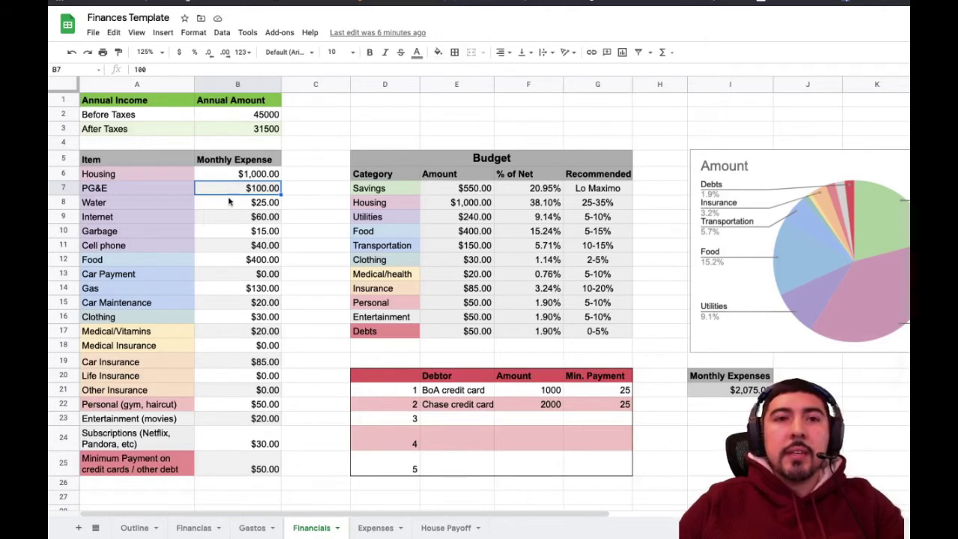
click(224, 209)
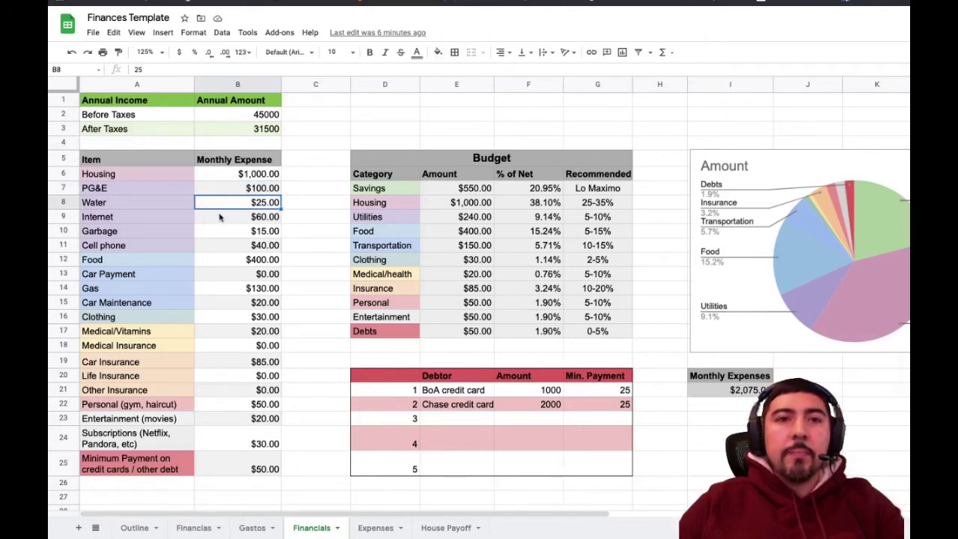
click(220, 216)
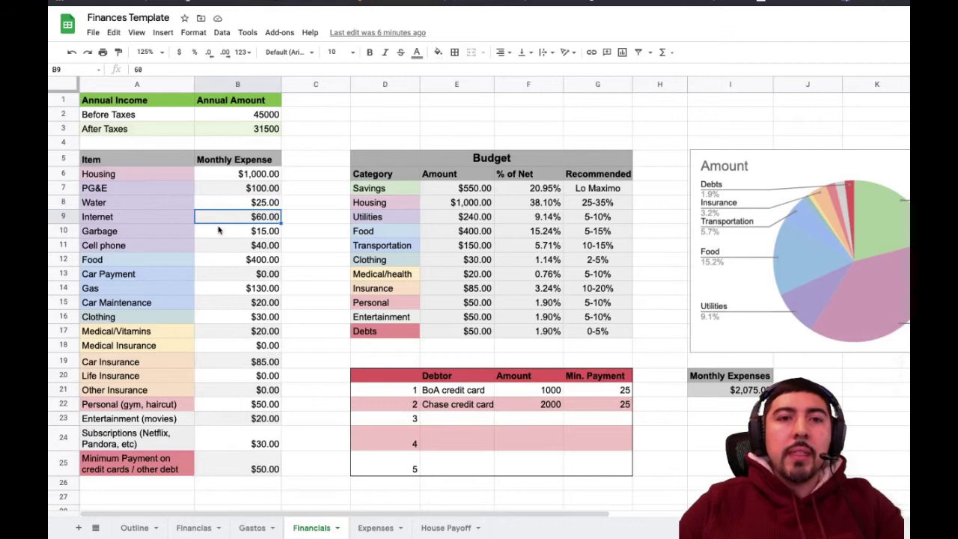
click(219, 232)
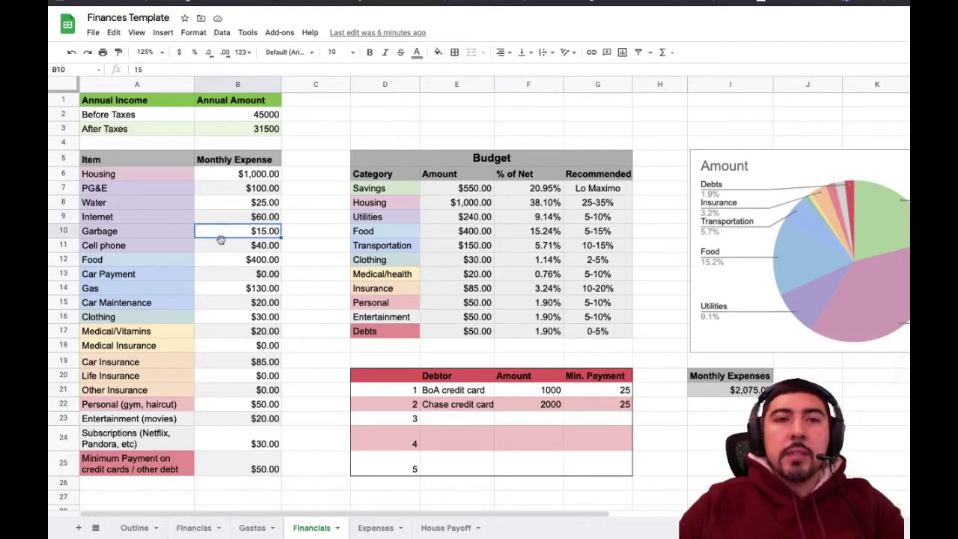
click(222, 247)
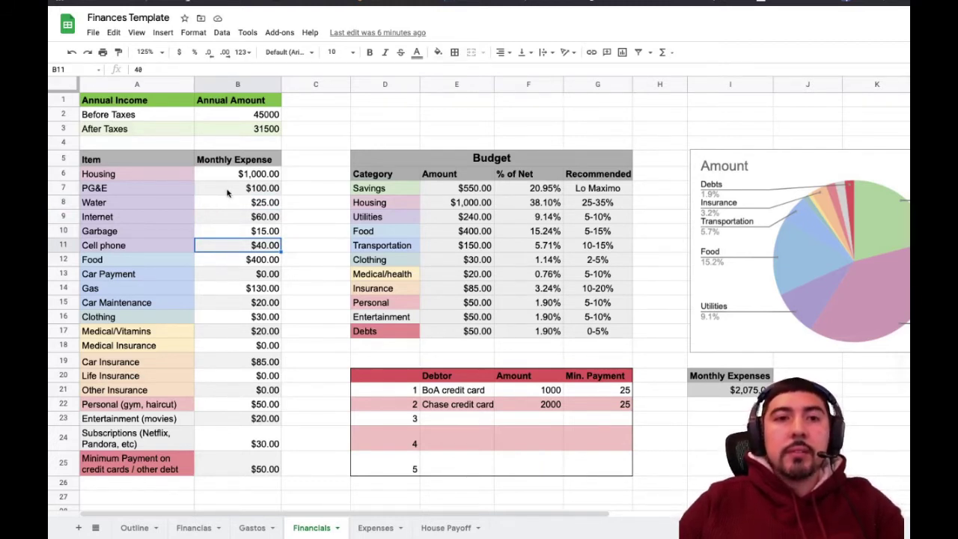
click(221, 263)
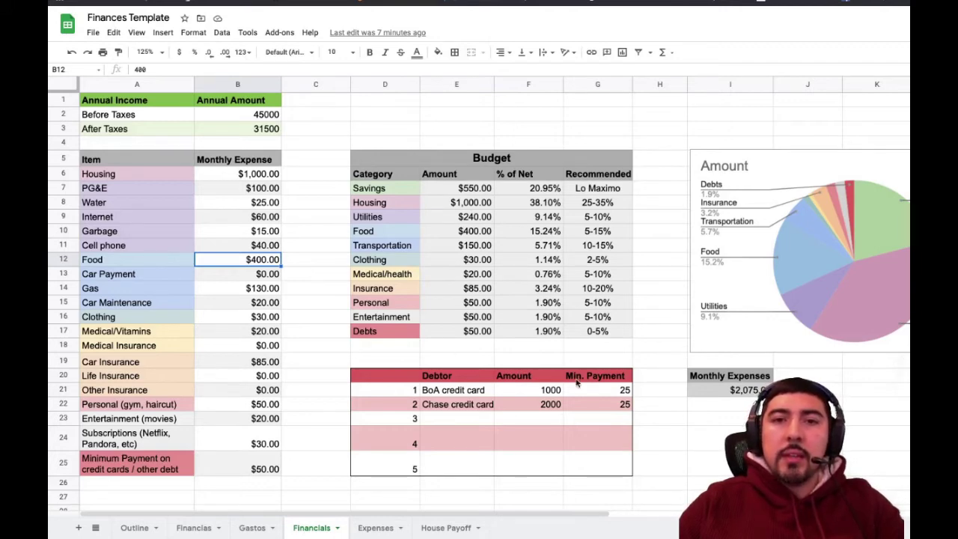
scroll(576, 383, right, 3)
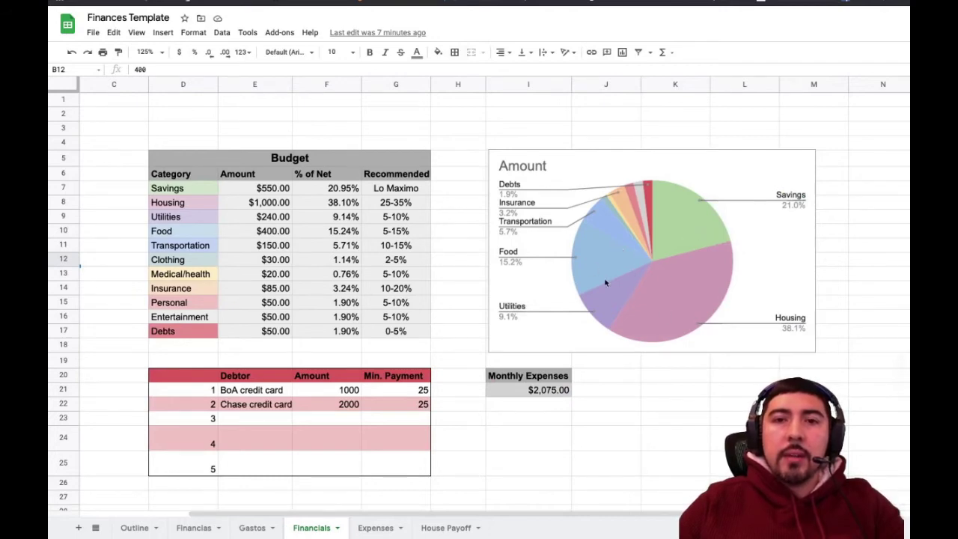
scroll(615, 281, left, 2)
scroll(615, 281, left, 2)
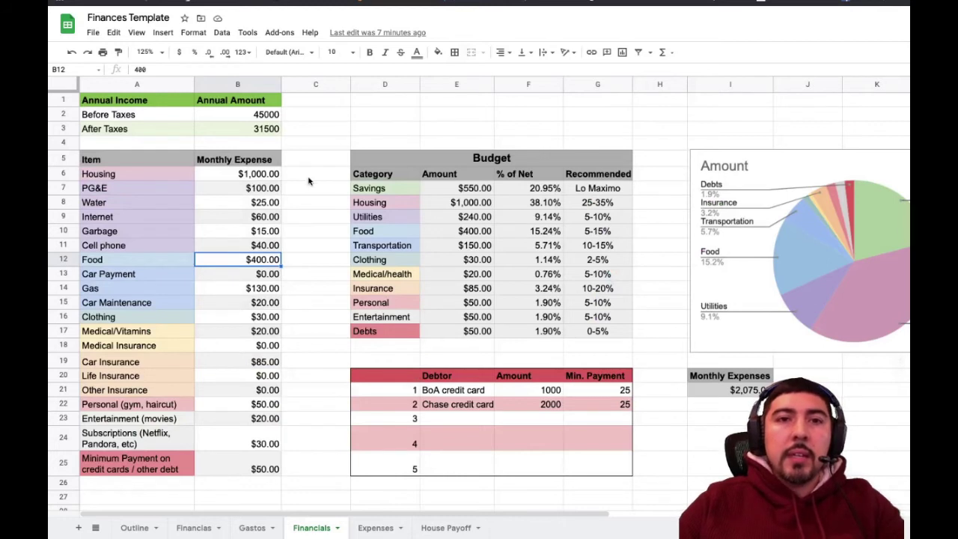
click(222, 117)
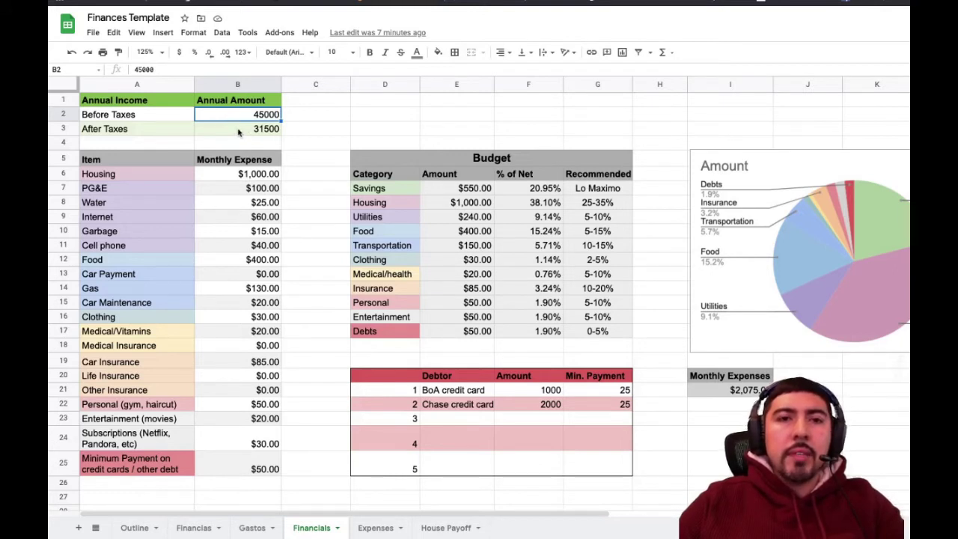
click(238, 132)
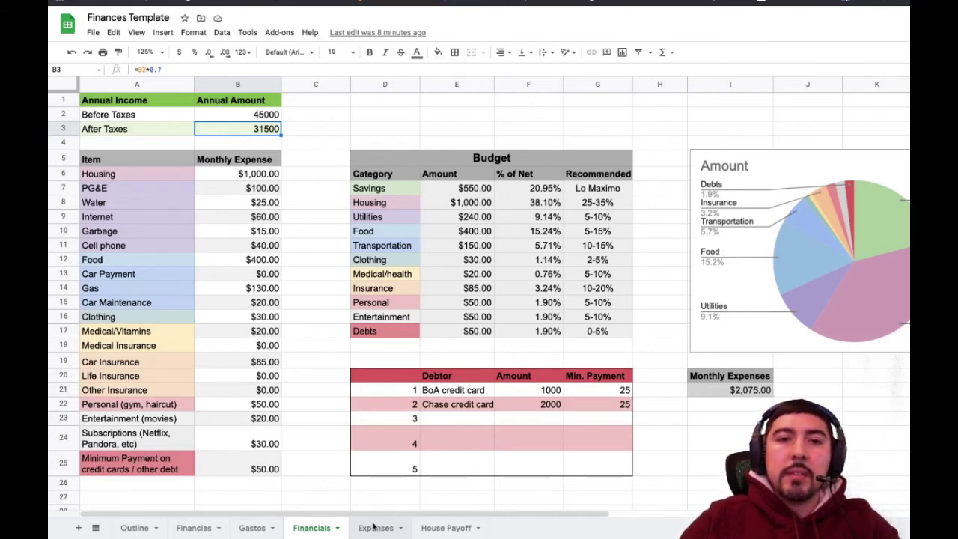
click(374, 528)
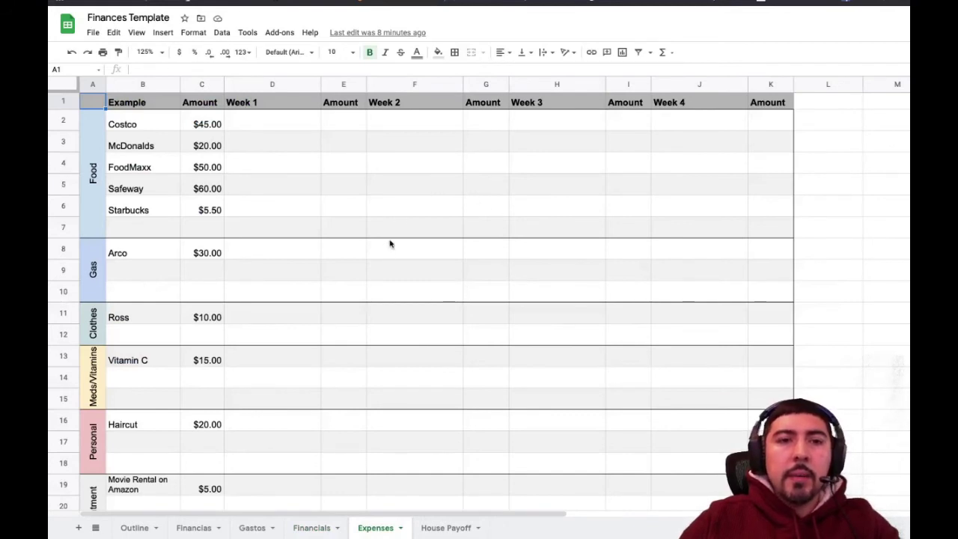
scroll(389, 256, down, 2)
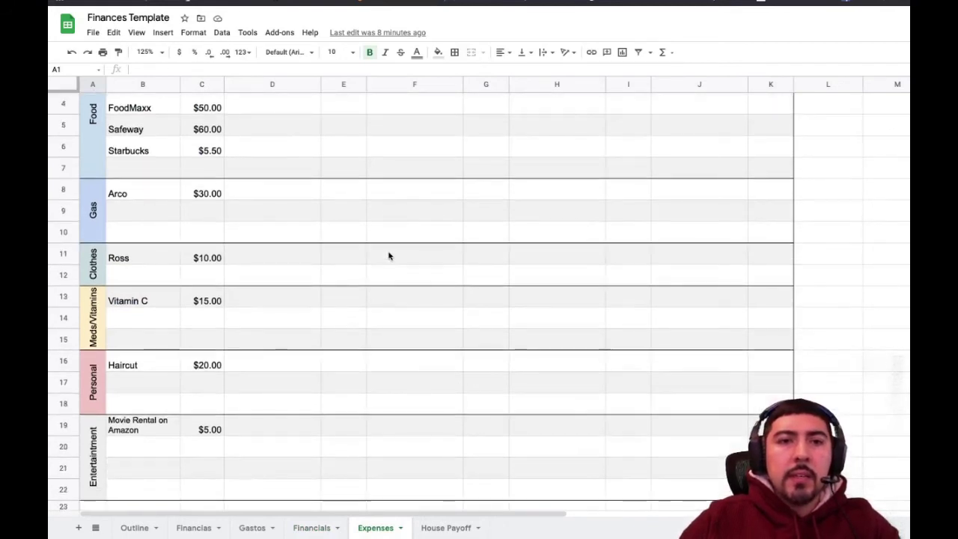
scroll(388, 256, up, 2)
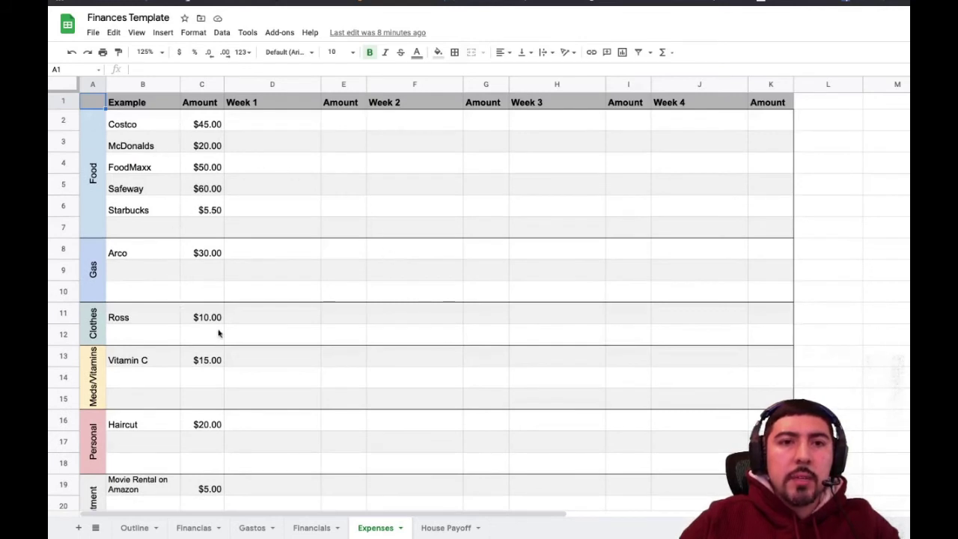
click(284, 125)
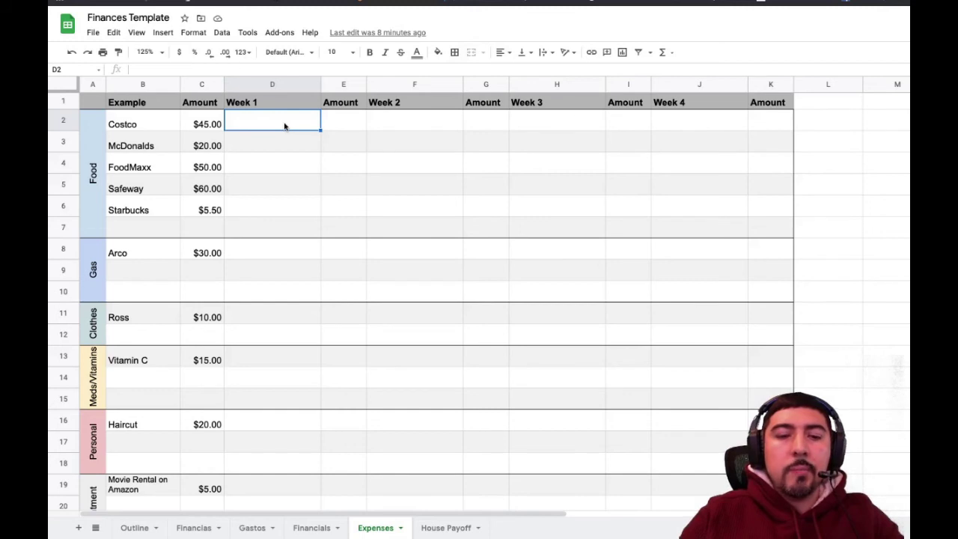
text(Safeway)
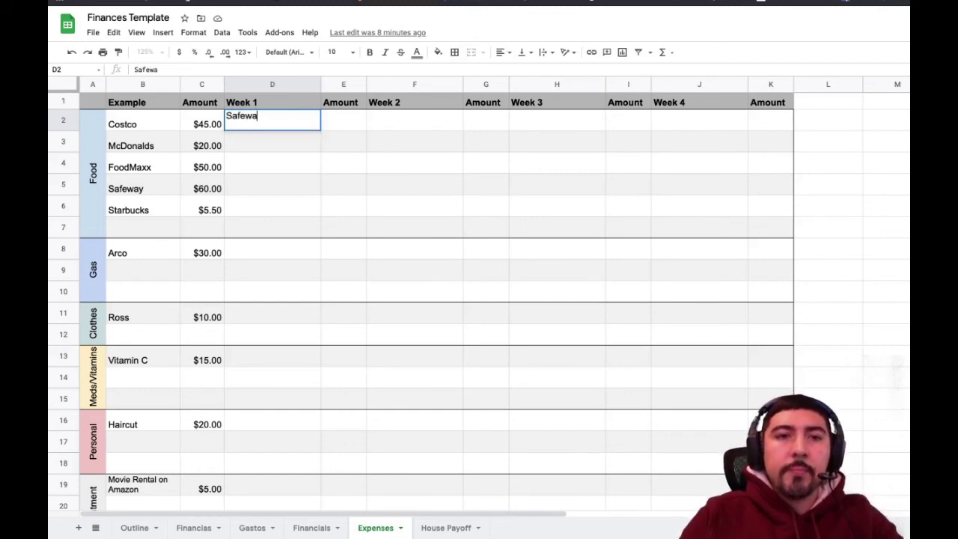
click(356, 123)
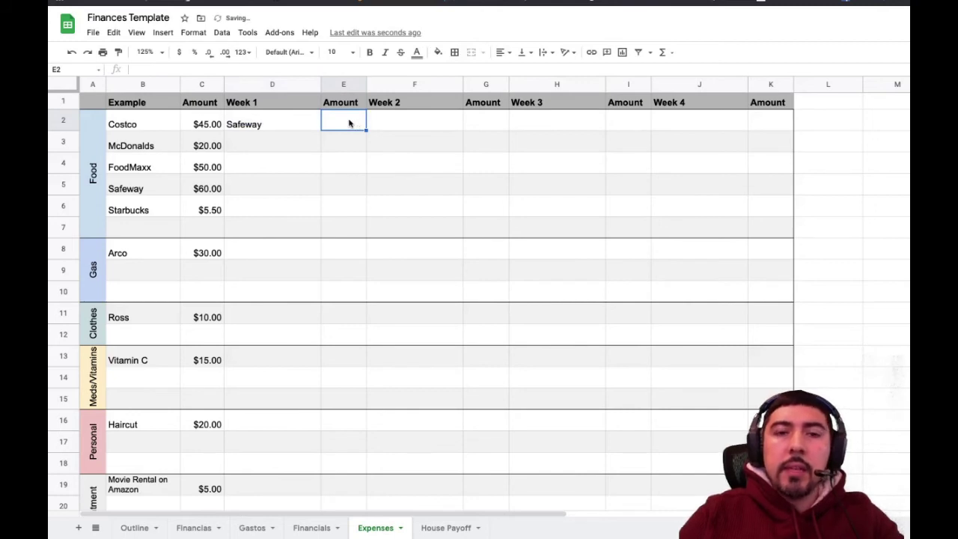
text(20)
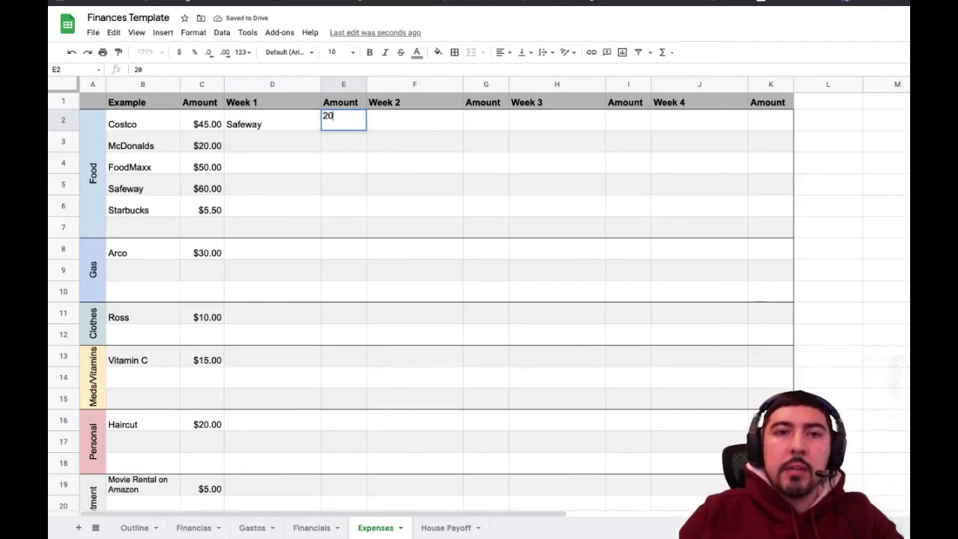
key(Return)
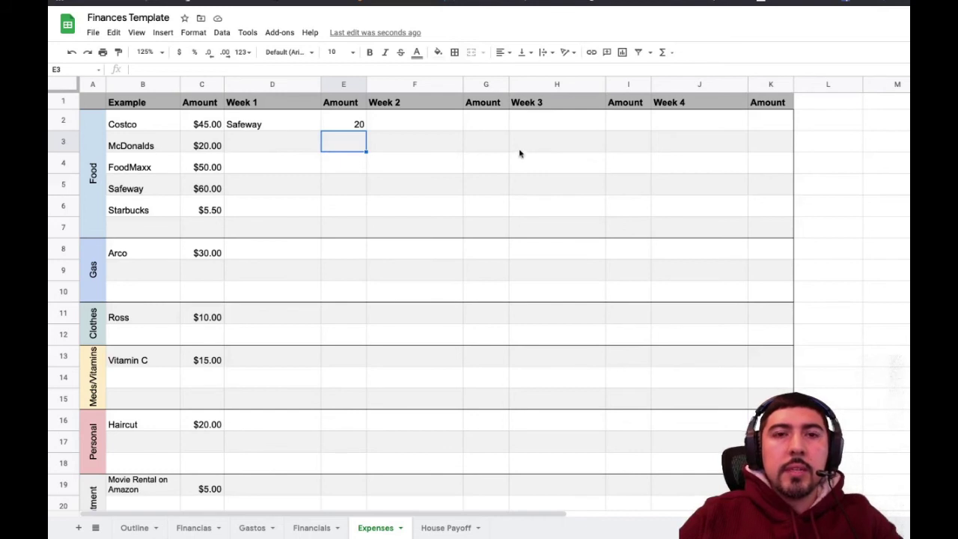
click(349, 126)
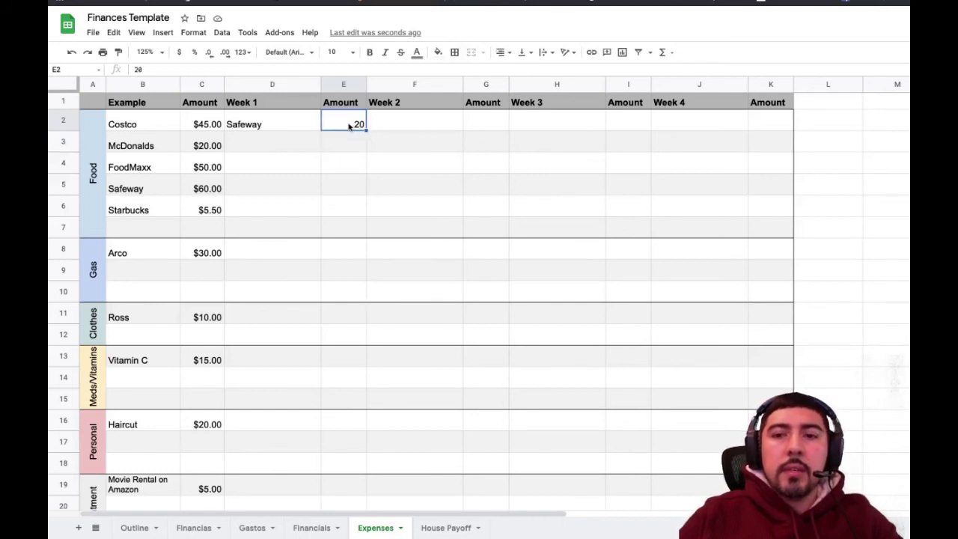
key(Delete)
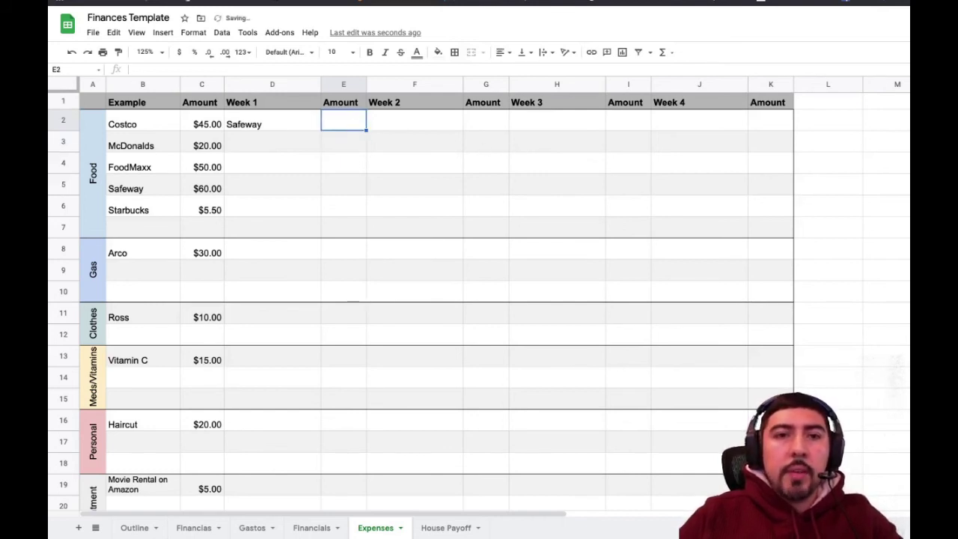
click(282, 128)
key(Delete)
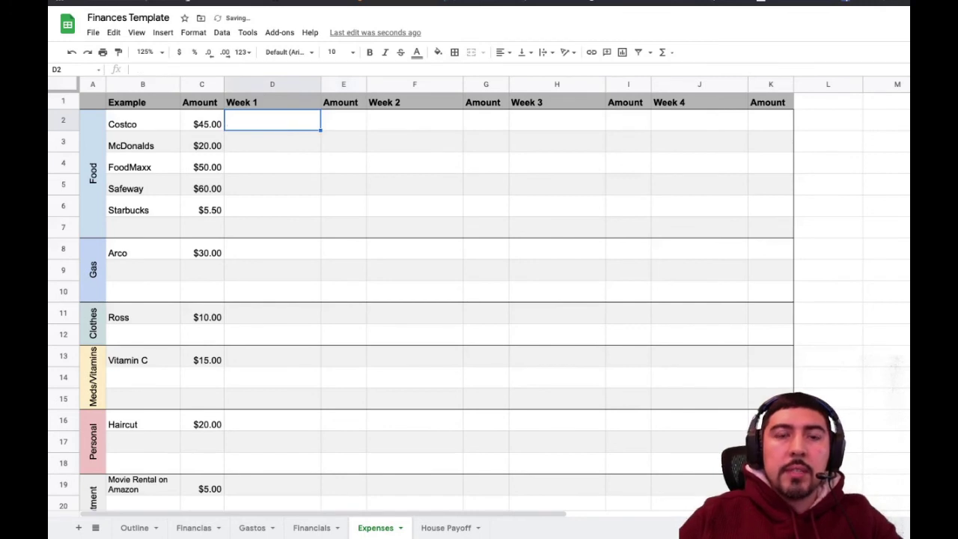
click(278, 143)
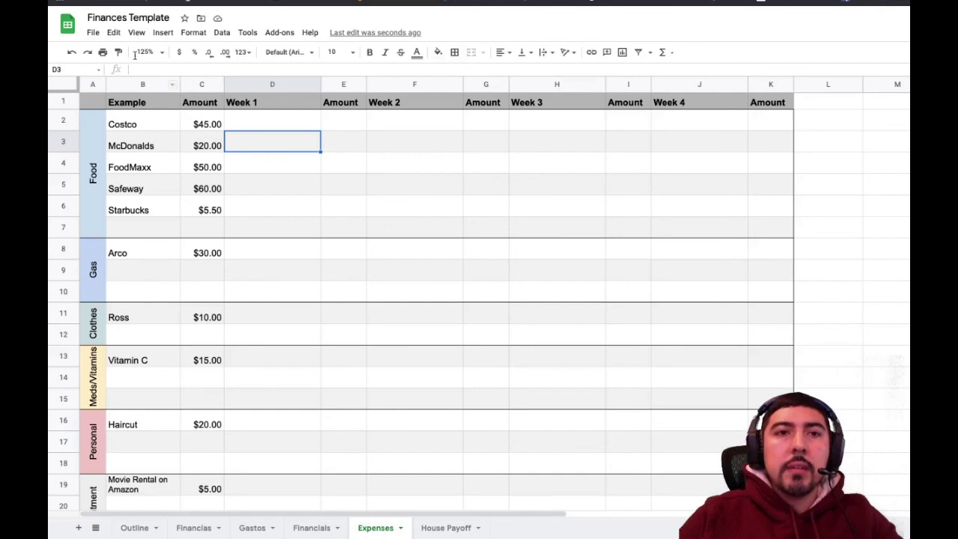
click(93, 33)
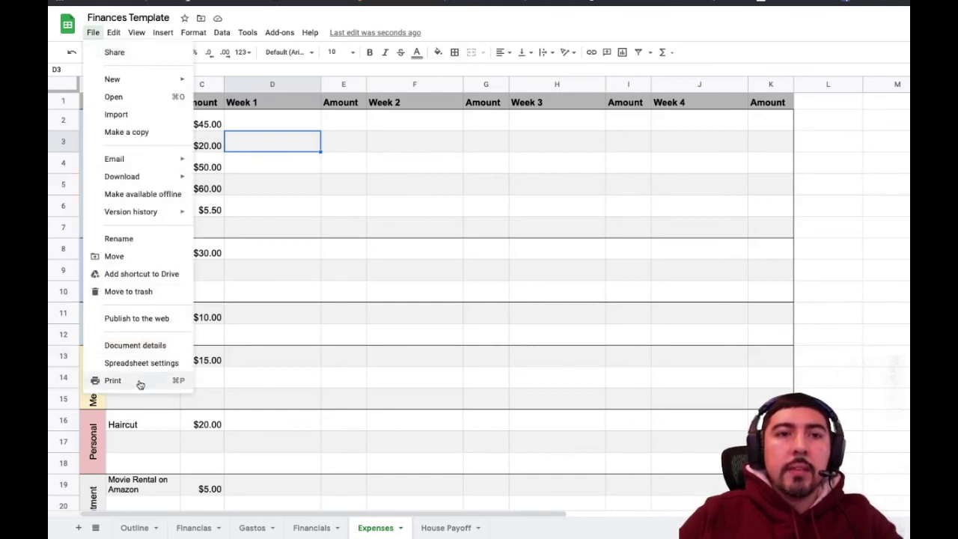
click(112, 380)
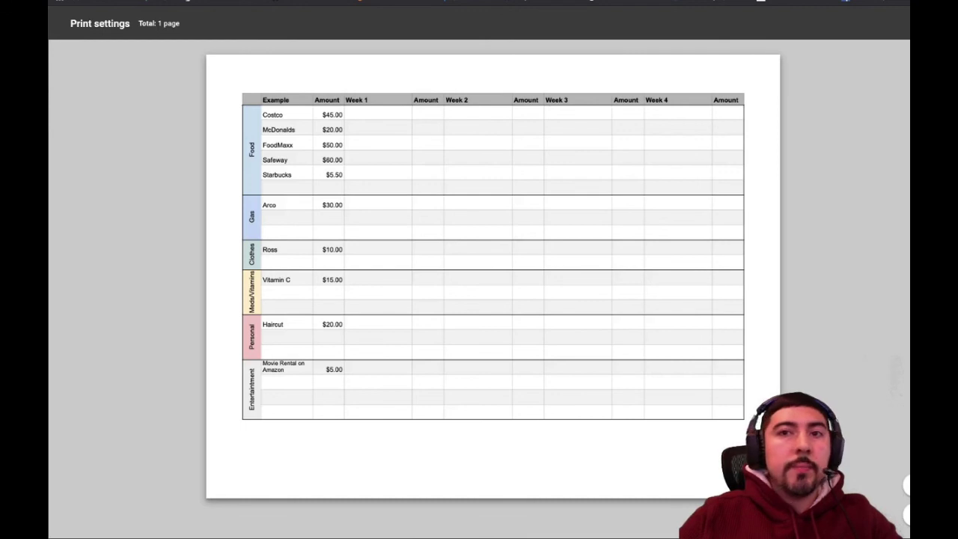
key(Escape)
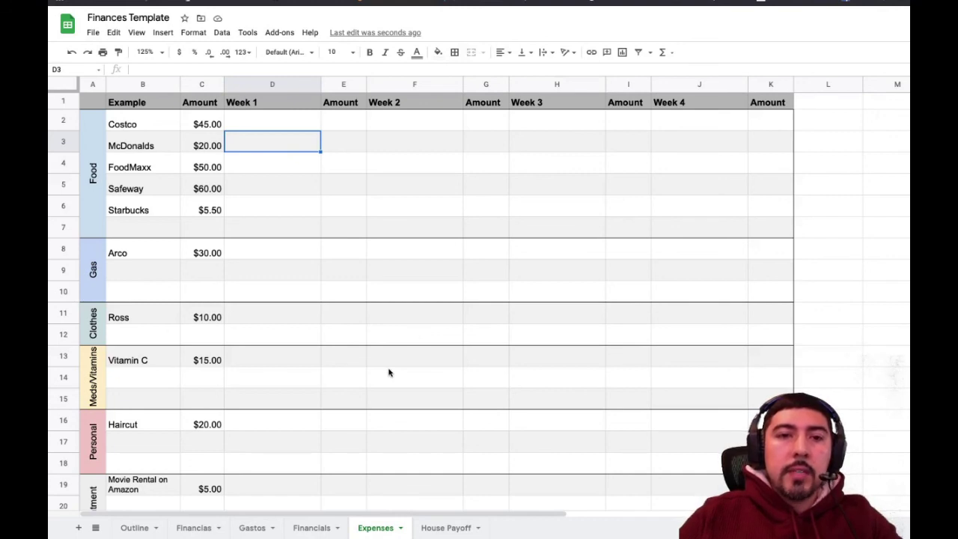
Move through the Spanish Gastos and Financias sheets, ending on the English Financials sheet.
click(251, 527)
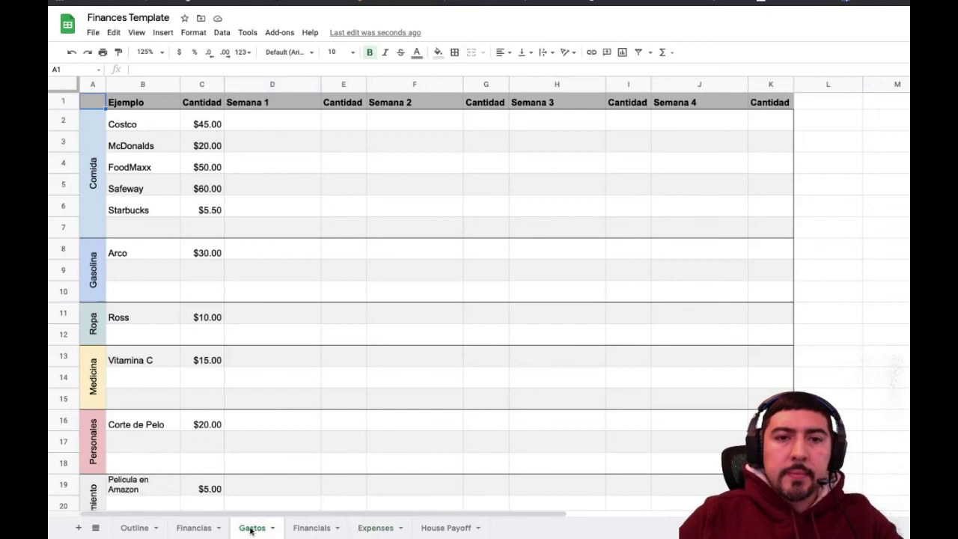
click(193, 528)
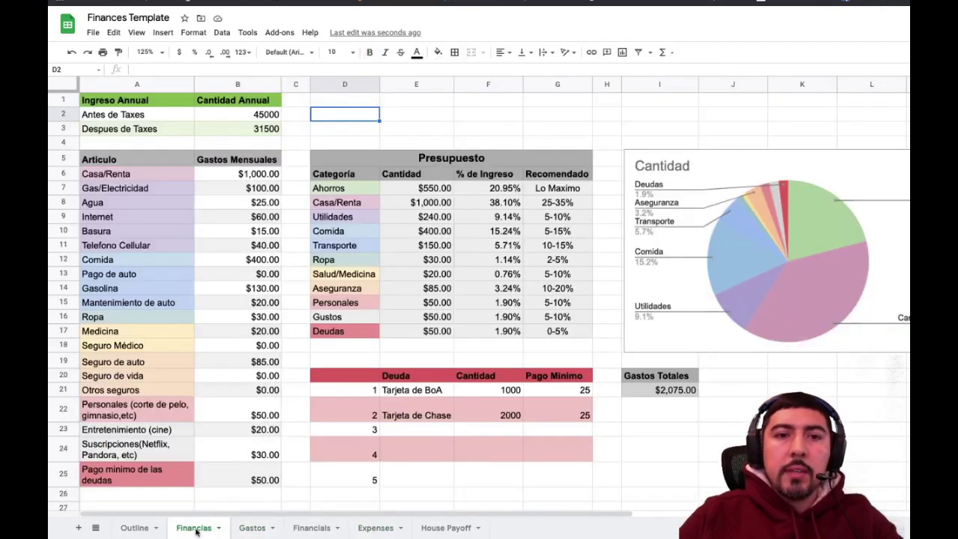
click(314, 527)
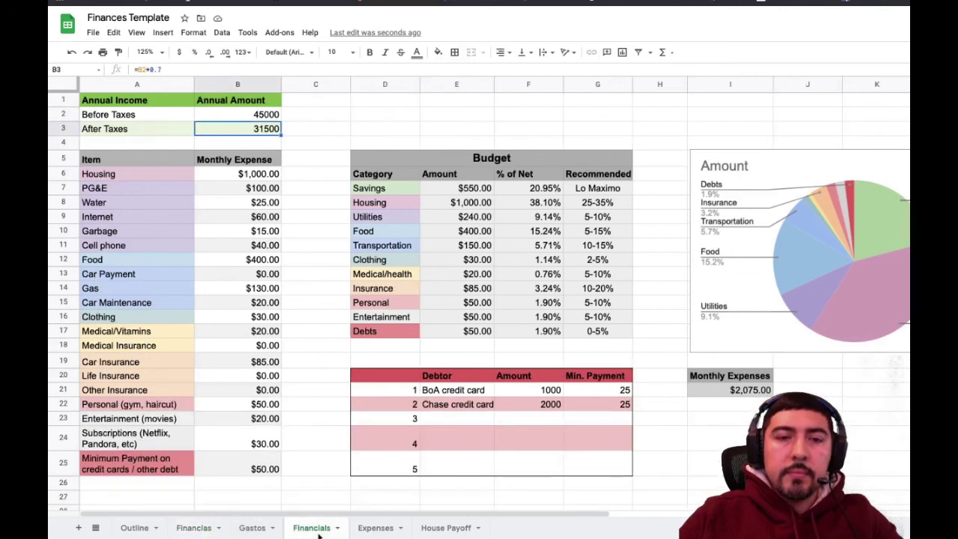